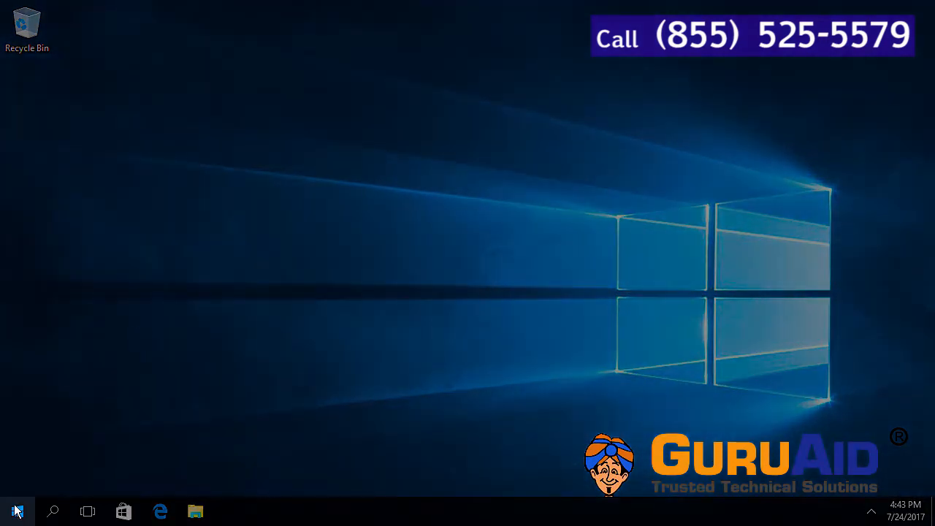
# Reach the Connected devices page under Settings > Devices from the Start menu.
pyautogui.click(18, 512)
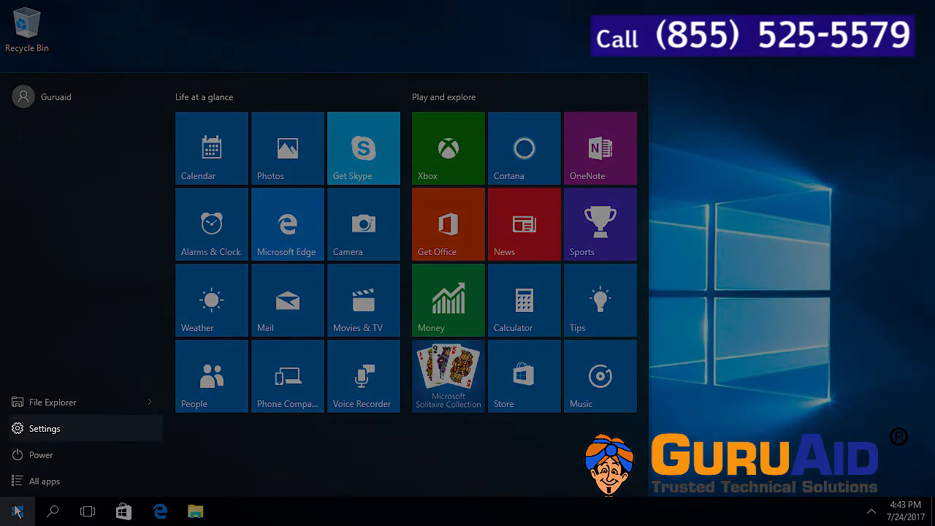
pyautogui.click(95, 422)
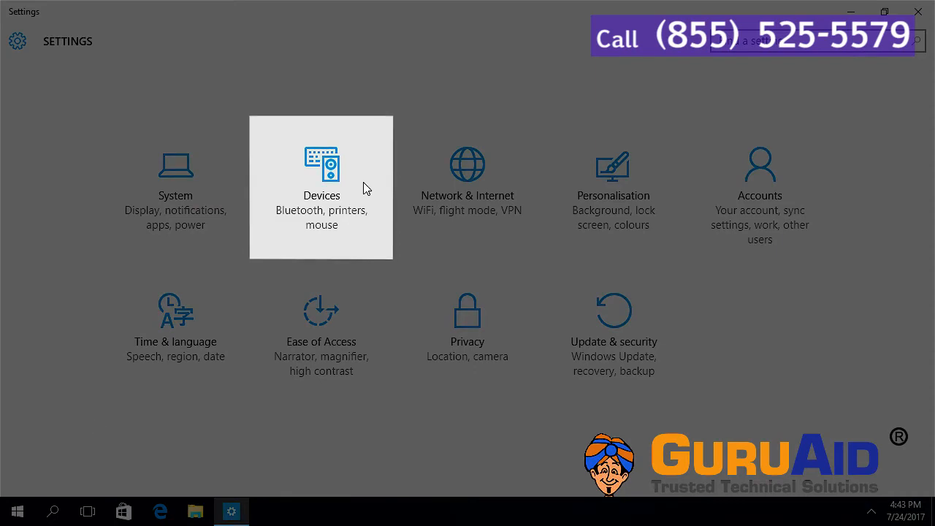
pyautogui.click(363, 182)
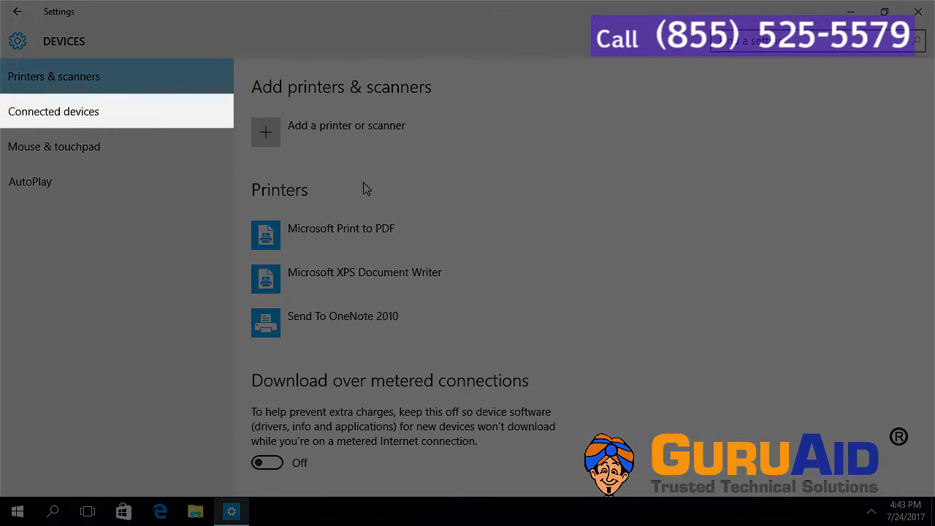
pyautogui.click(152, 115)
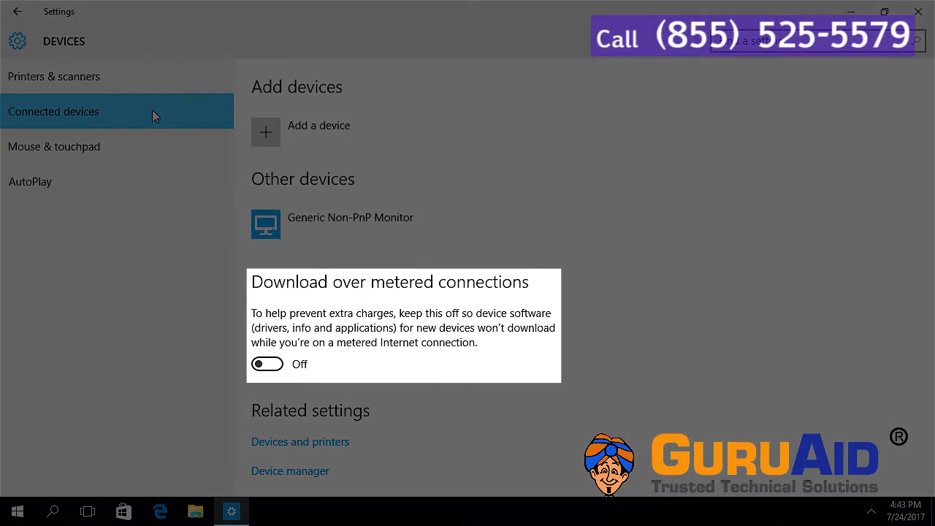
# Switch 'Download over metered connections' On, then back to Off.
pyautogui.click(279, 370)
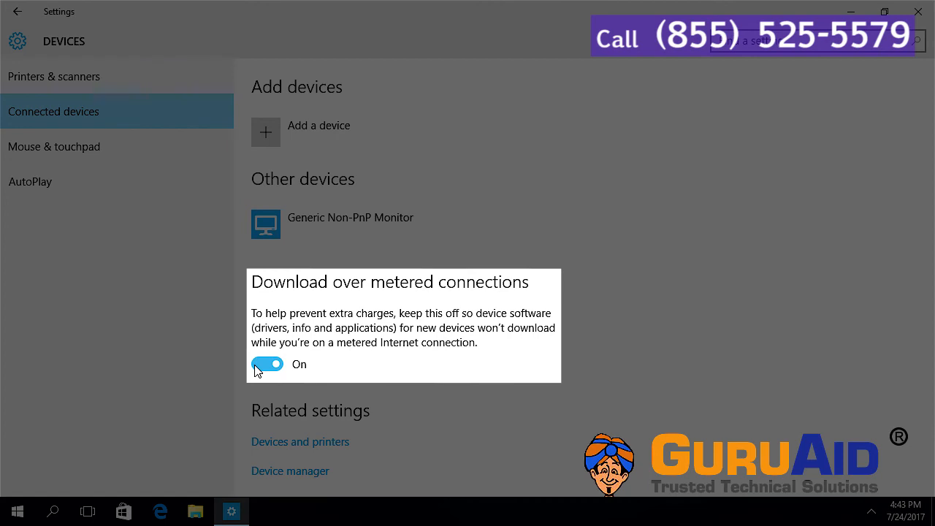
pyautogui.click(258, 365)
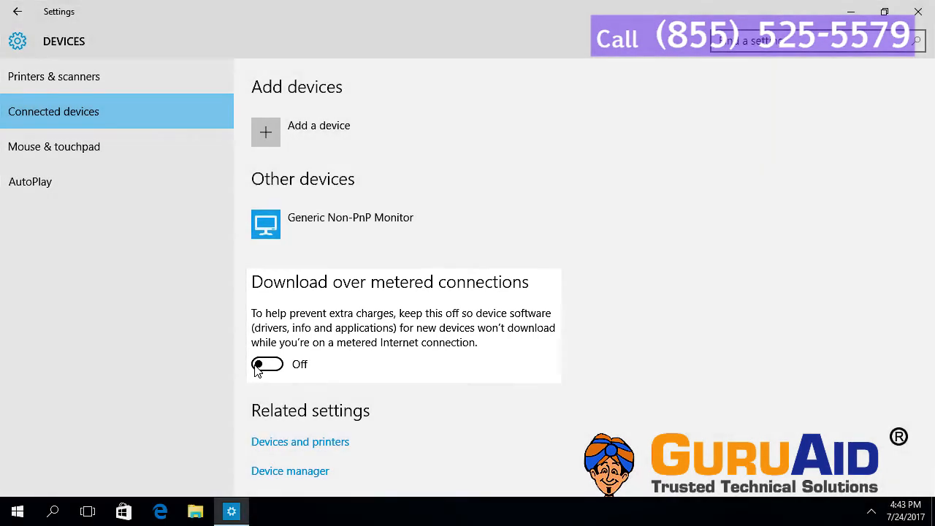